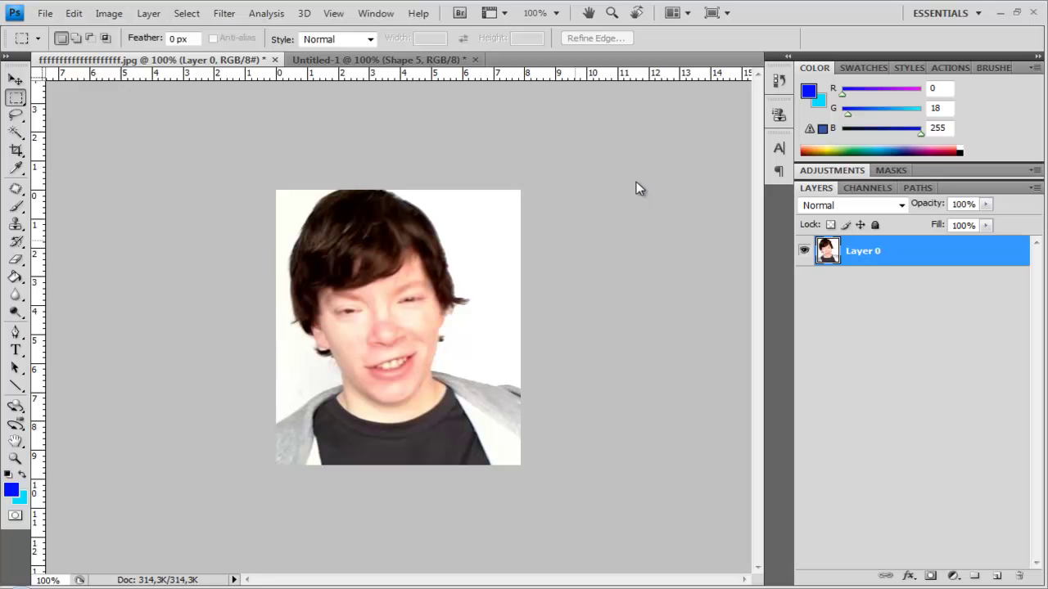
- Erase the white background to the right of the face using the Magic Wand
left_click(450, 60)
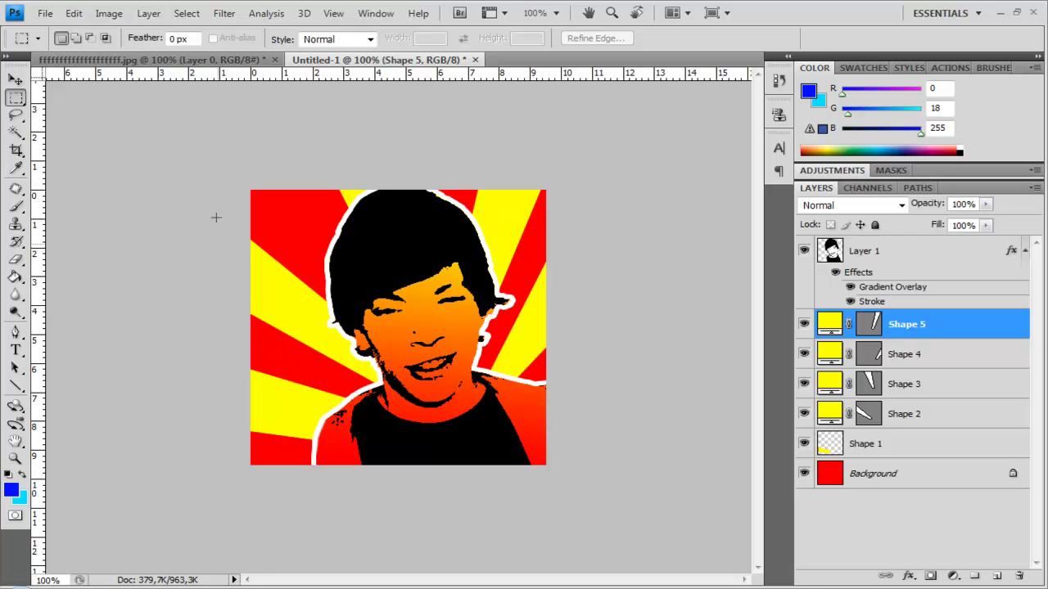
left_click(228, 60)
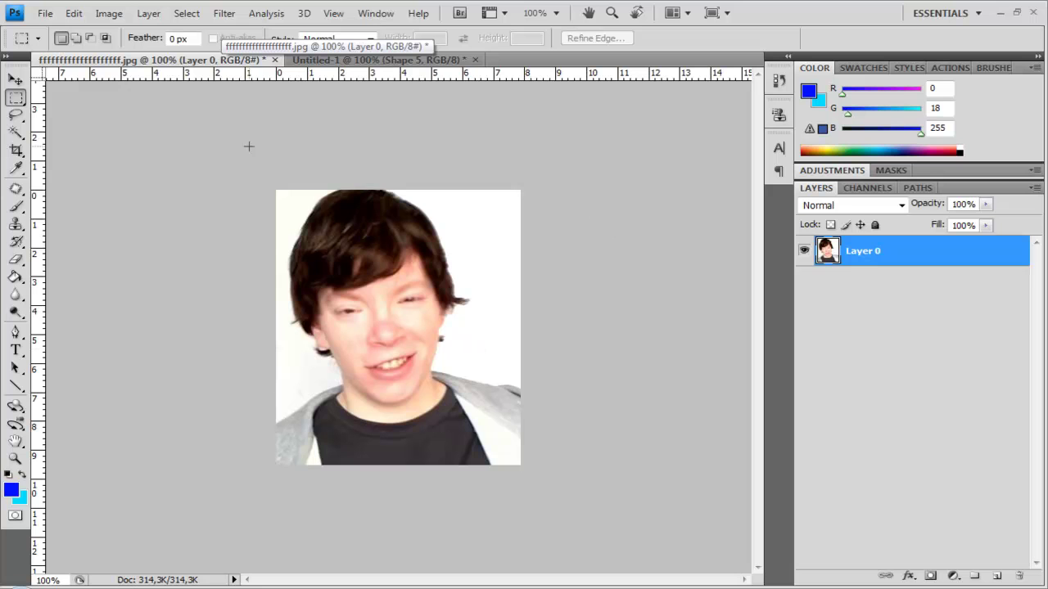
left_click(17, 132)
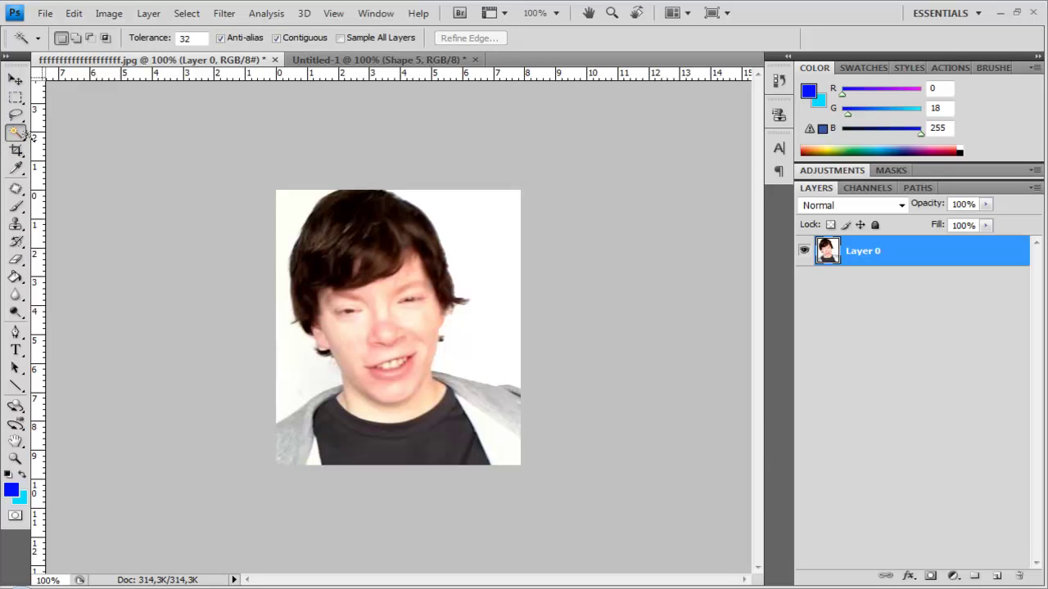
left_click(487, 224)
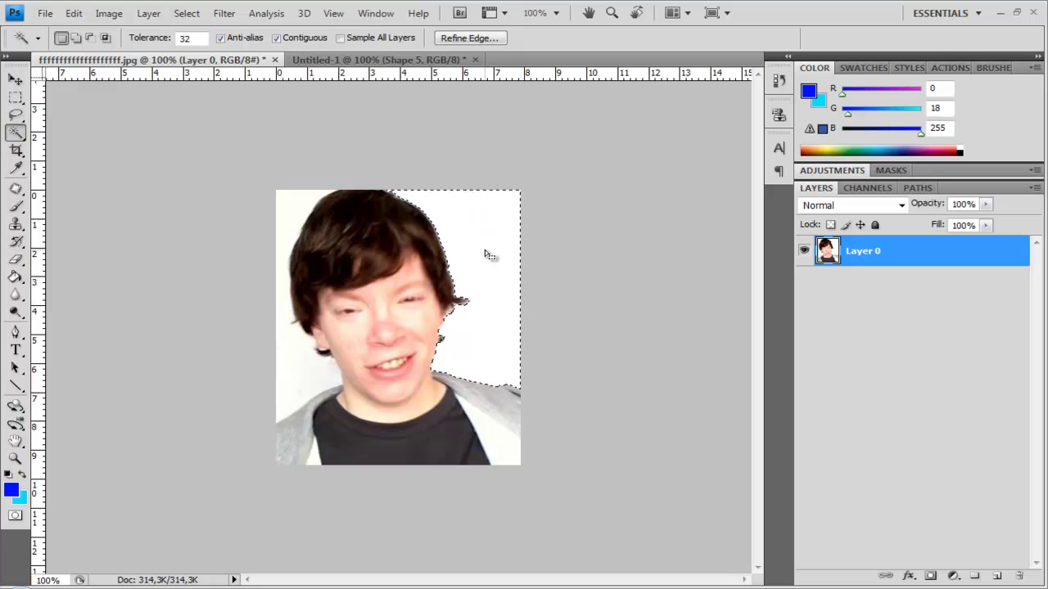
key("Delete")
key("ctrl+d")
- Outline the leftover white area by the left shoulder with the Polygonal Lasso and delete it
left_click(15, 115)
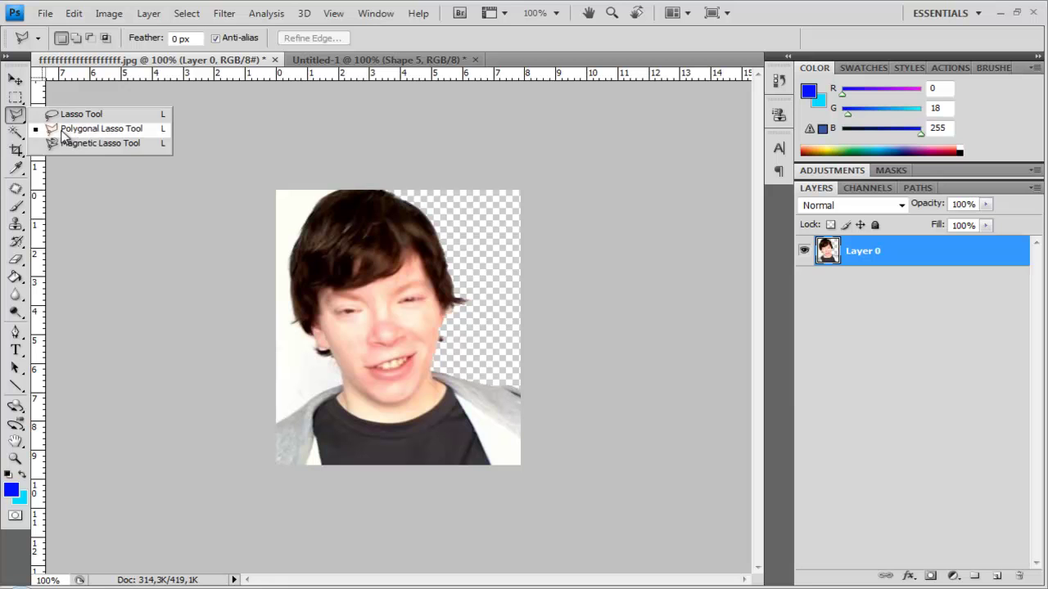
left_click(95, 131)
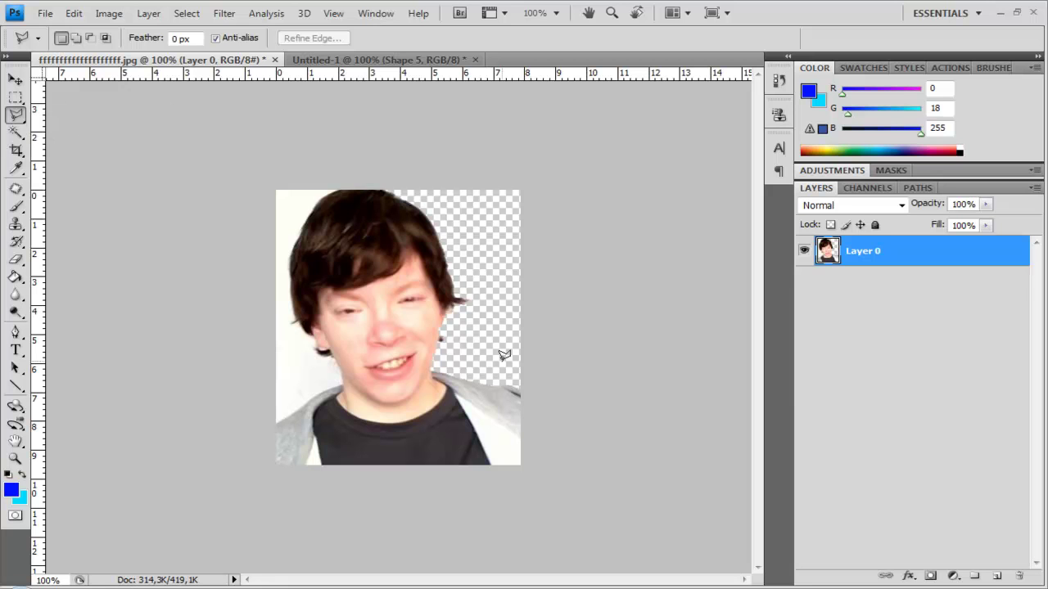
left_click(273, 426)
left_click(330, 355)
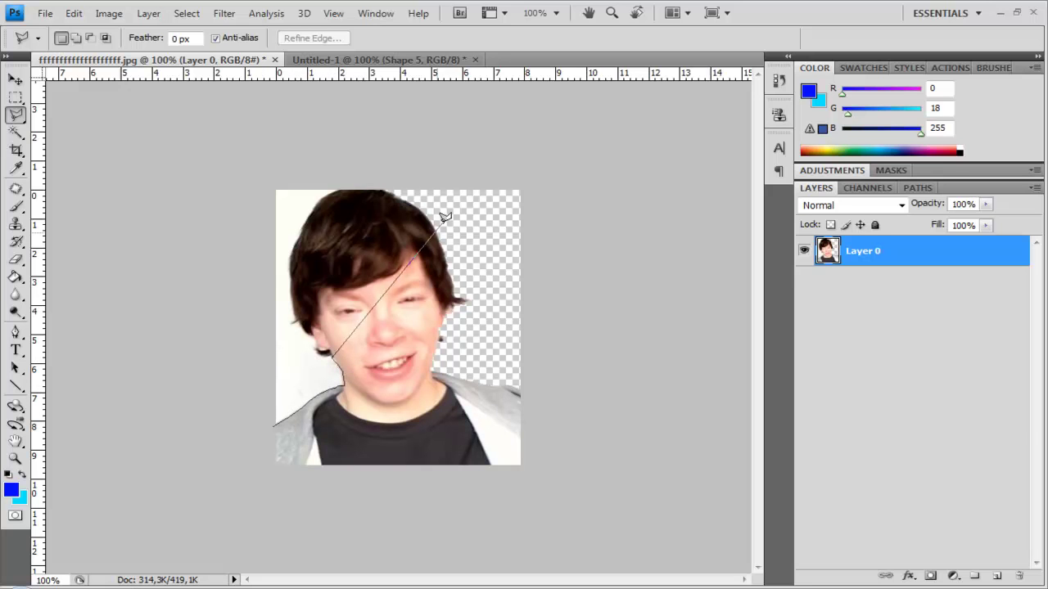
left_click(202, 379)
left_click(273, 424)
key("Delete")
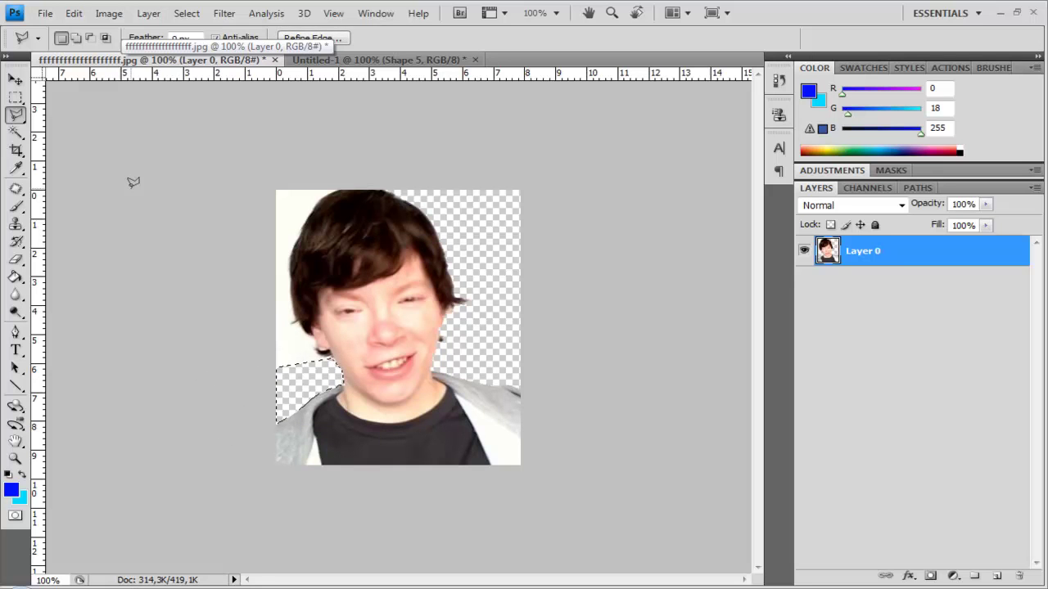
key("ctrl+d")
key("m")
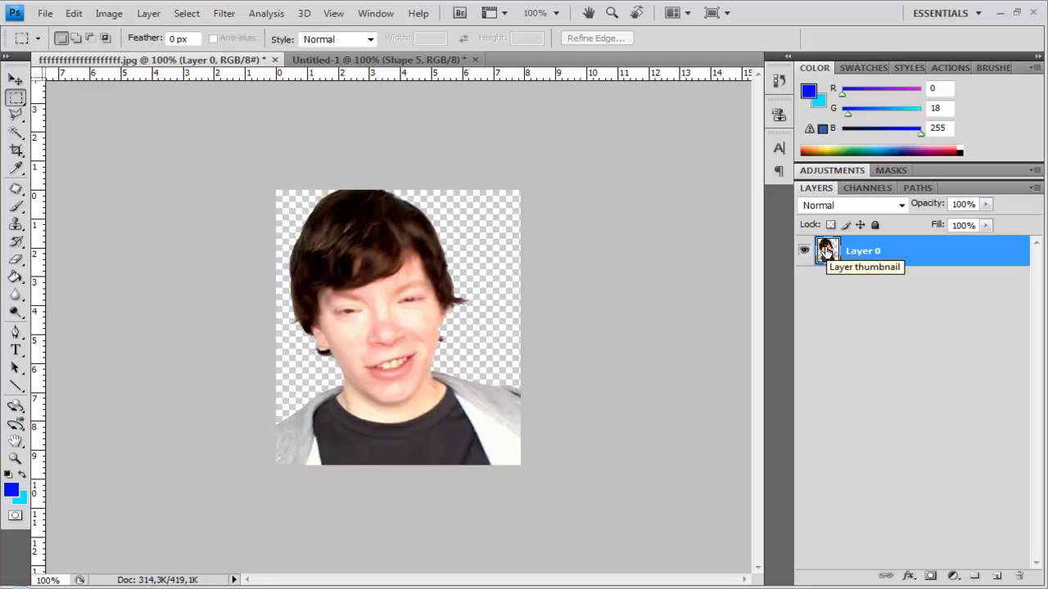
- Load Layer 0's pixels as a selection, copy the cut-out person, and start a new document
left_click(827, 253, "ctrl")
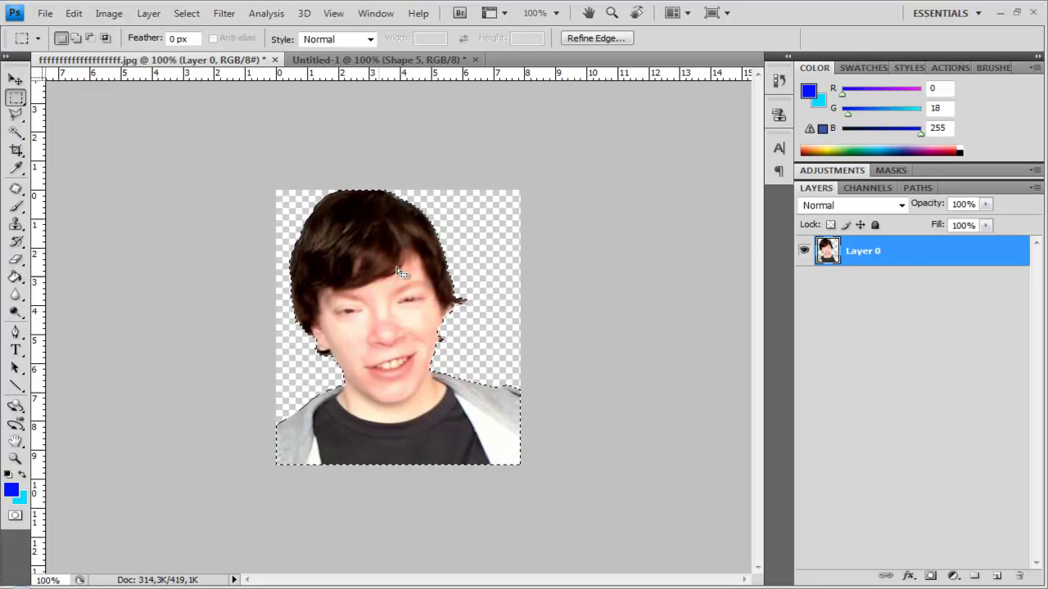
left_click(74, 13)
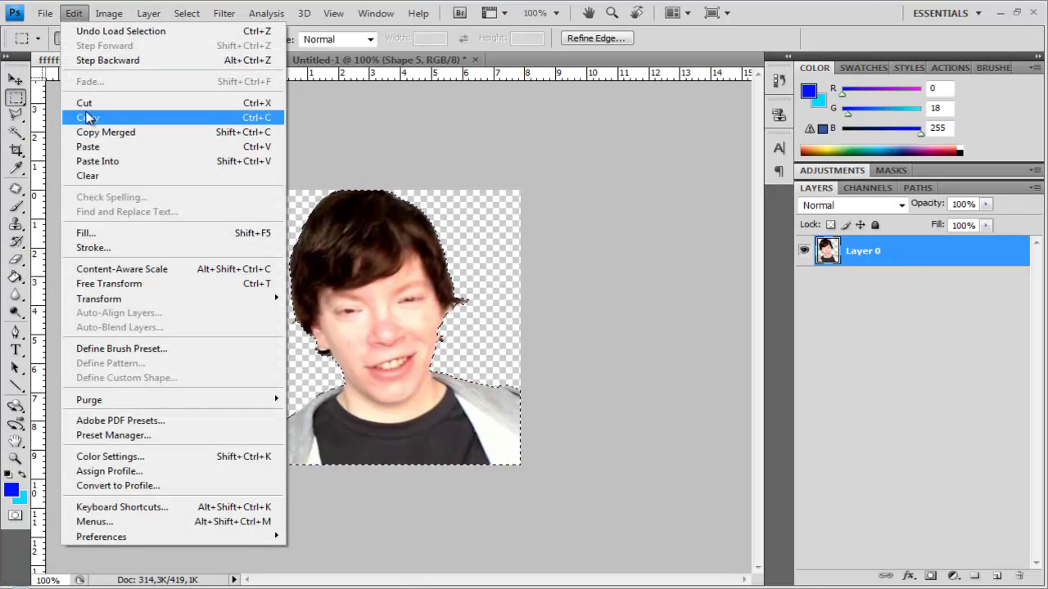
left_click(87, 121)
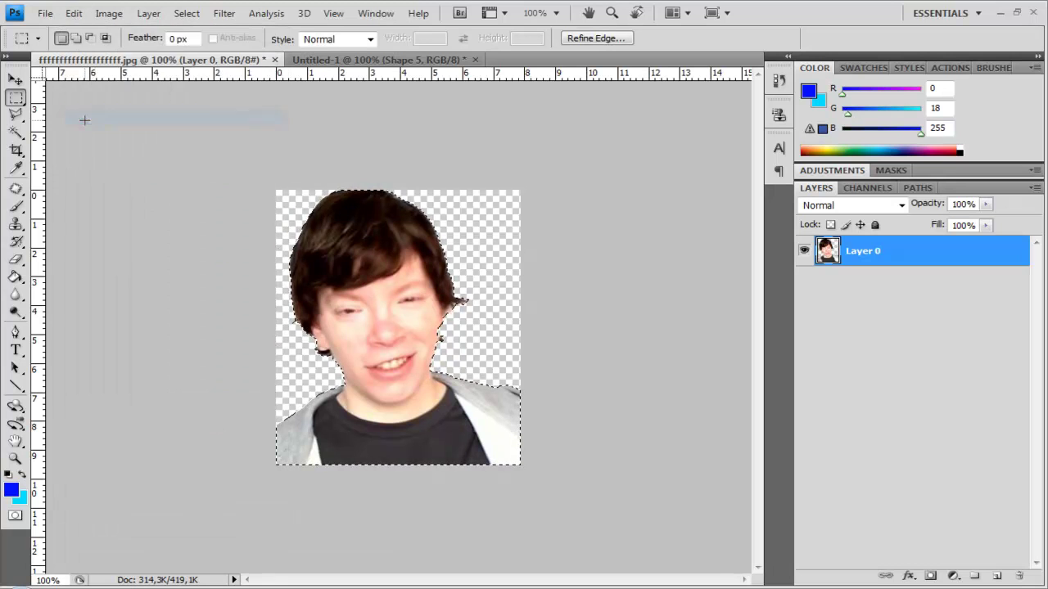
left_click(45, 14)
left_click(45, 29)
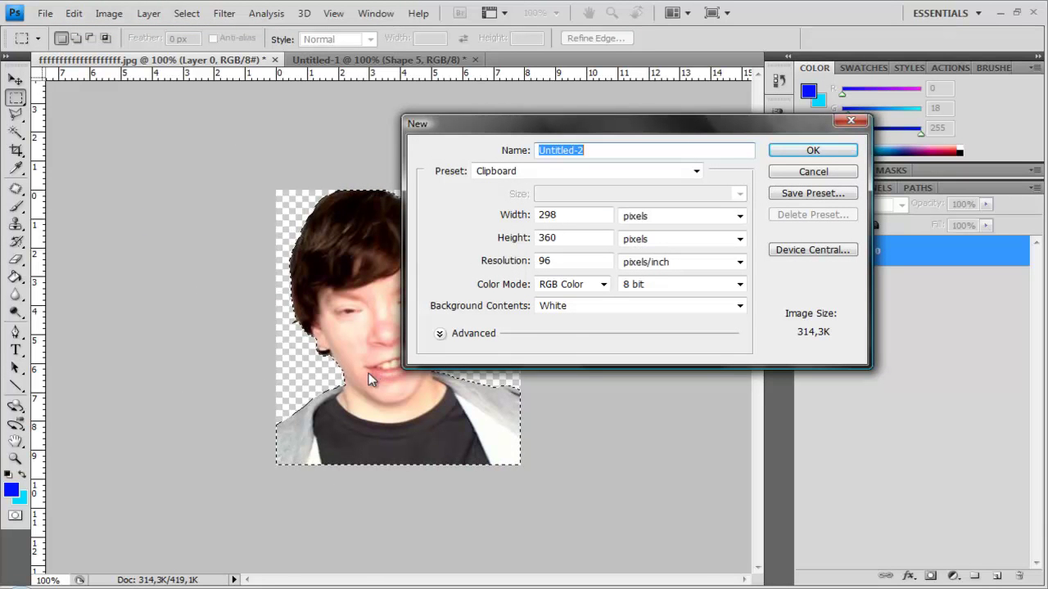
- Create the new document with its width changed to 370 px
left_click_drag(537, 215, 603, 215)
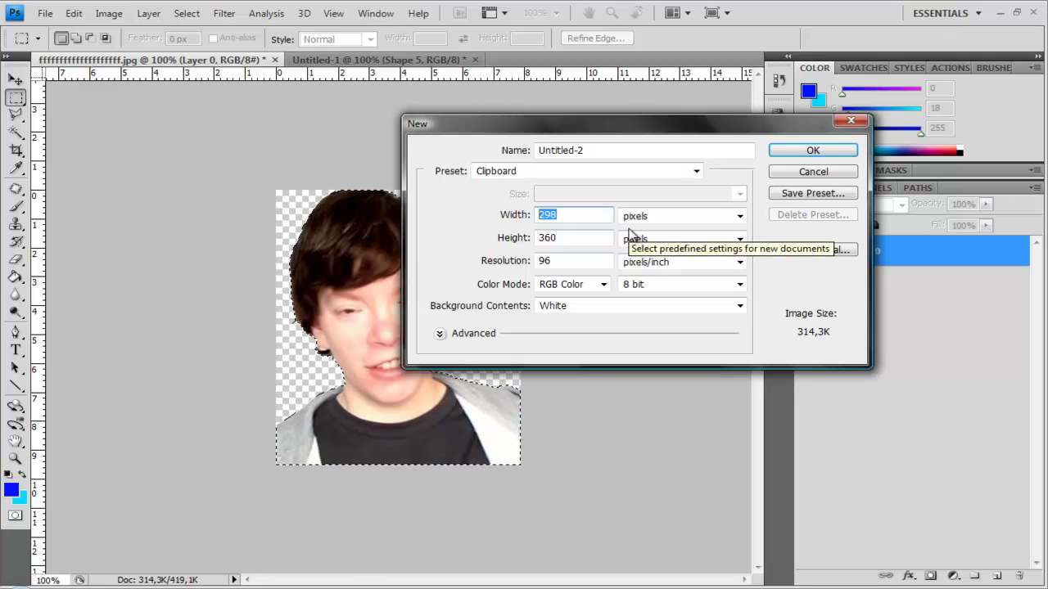
type("3")
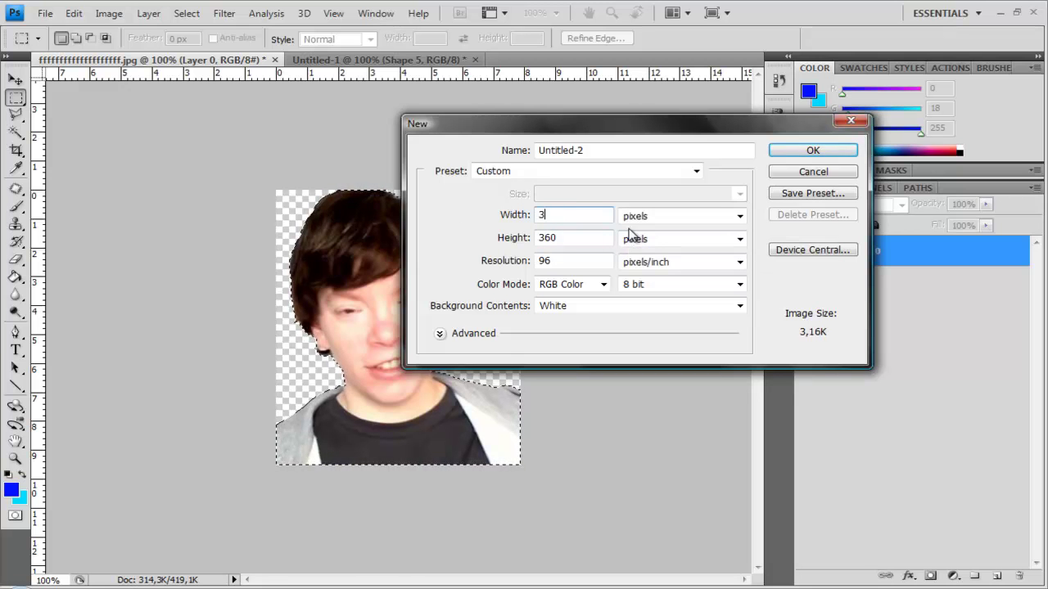
type("70")
left_click(809, 154)
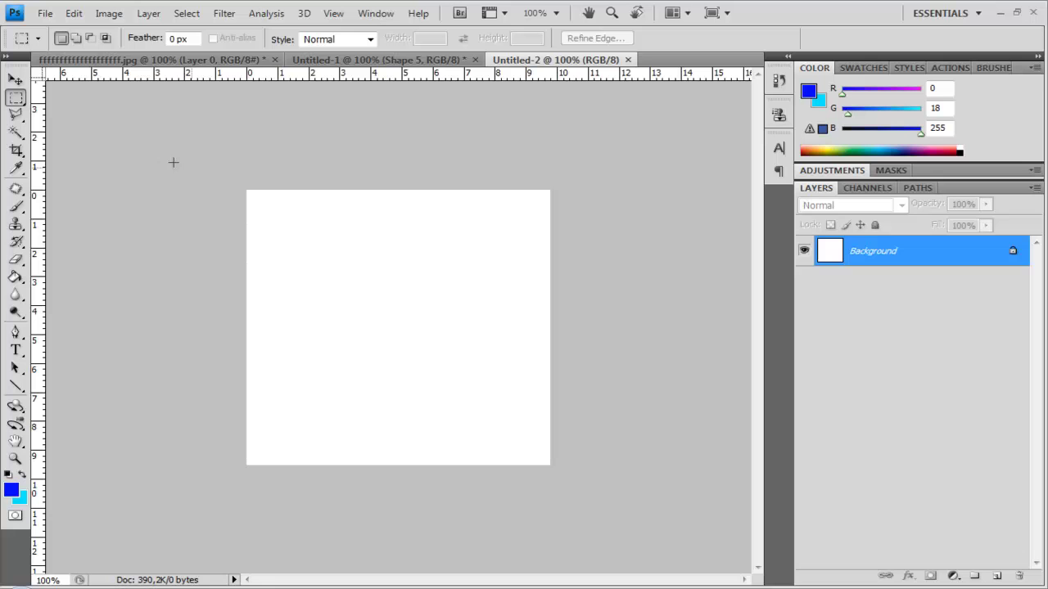
- Paste the person in as Layer 1 and move it toward the right
left_click(74, 13)
left_click(77, 148)
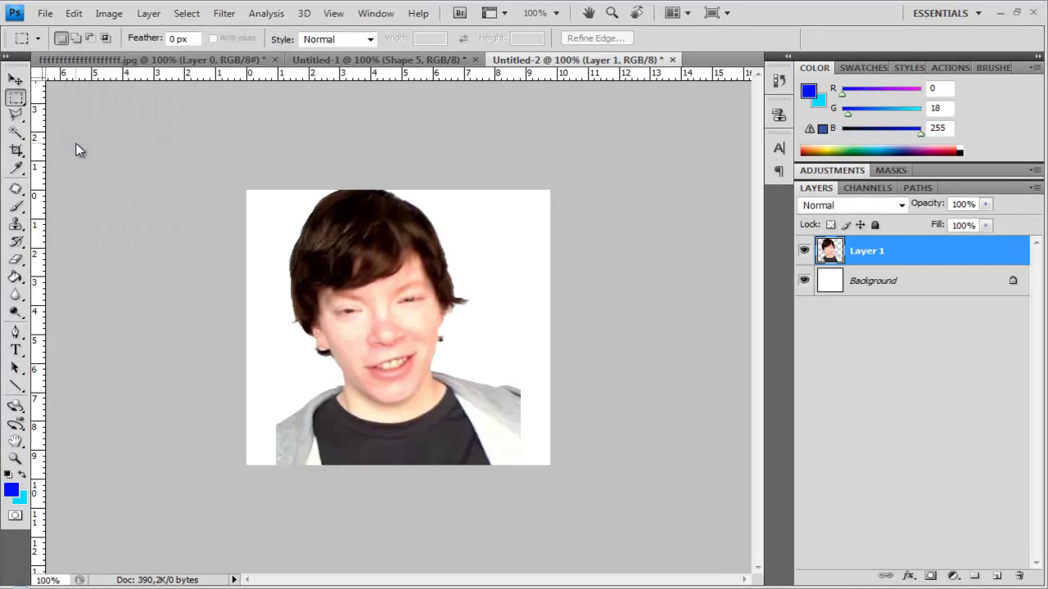
left_click(15, 80)
left_click_drag(399, 325, 435, 324)
- Fill the white Background layer with the blue foreground colour using the Paint Bucket
key("e")
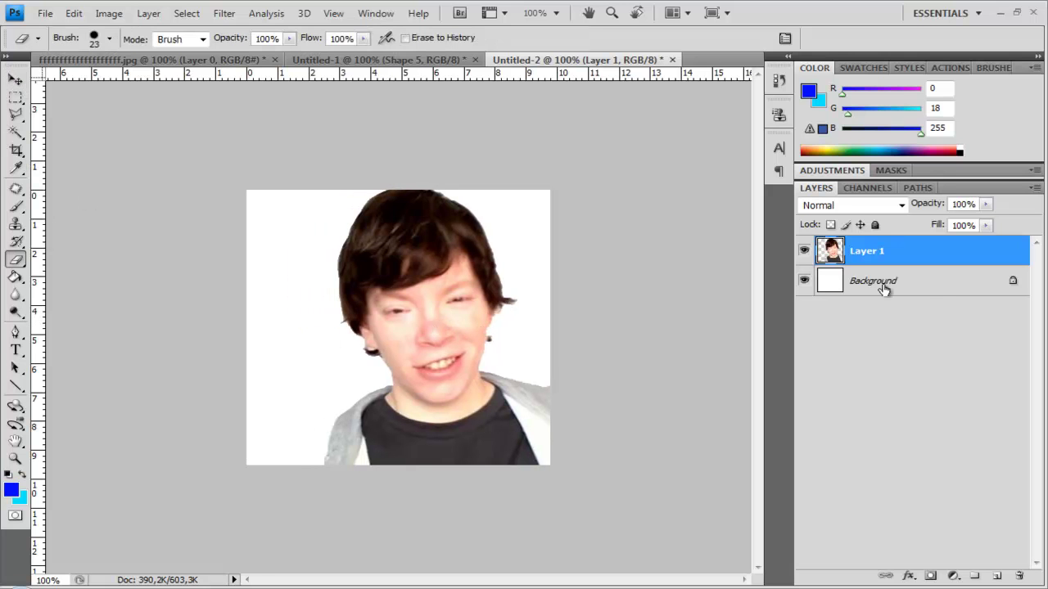
left_click(938, 287)
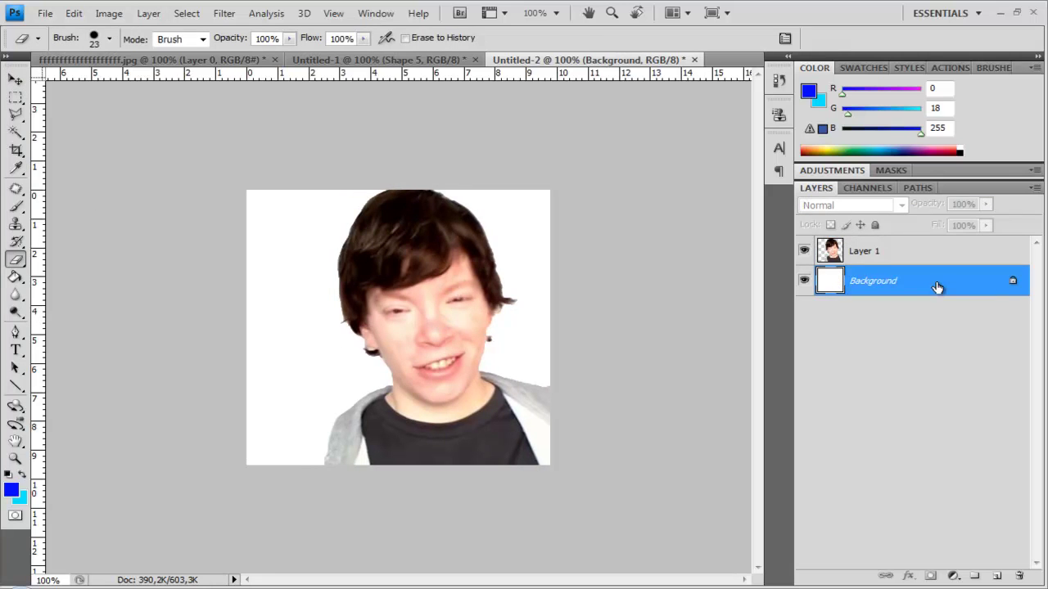
left_click(15, 277)
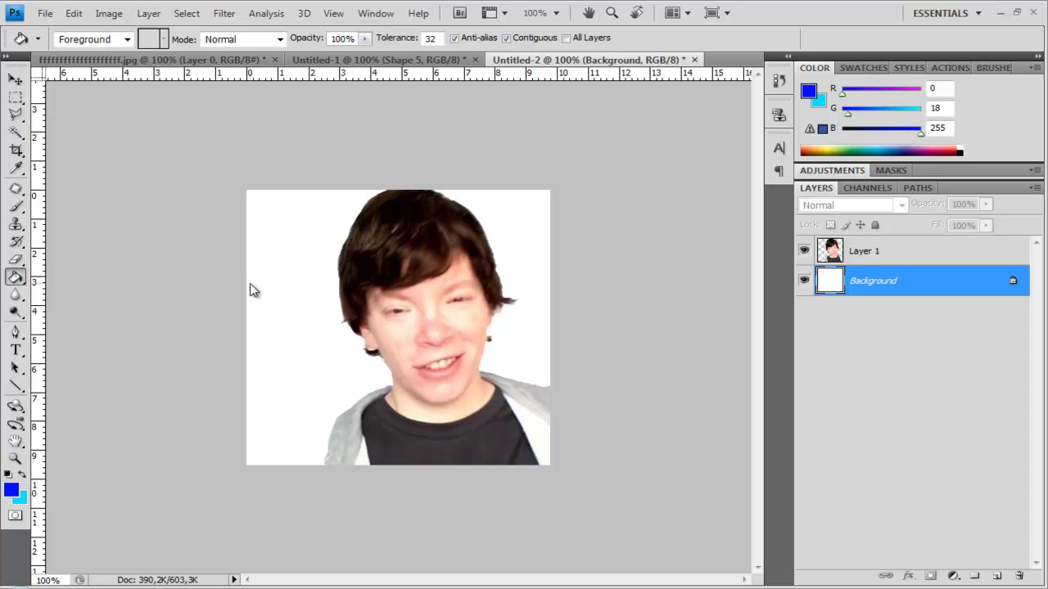
left_click(276, 268)
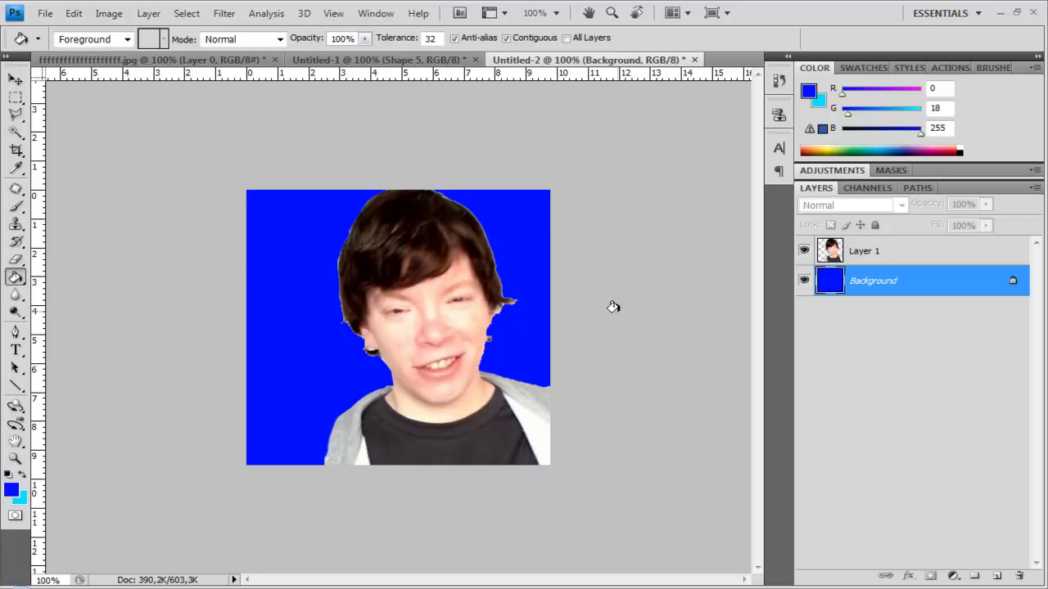
- Add a new layer and set up the Pen tool with cyan as the drawing colour
left_click(997, 578)
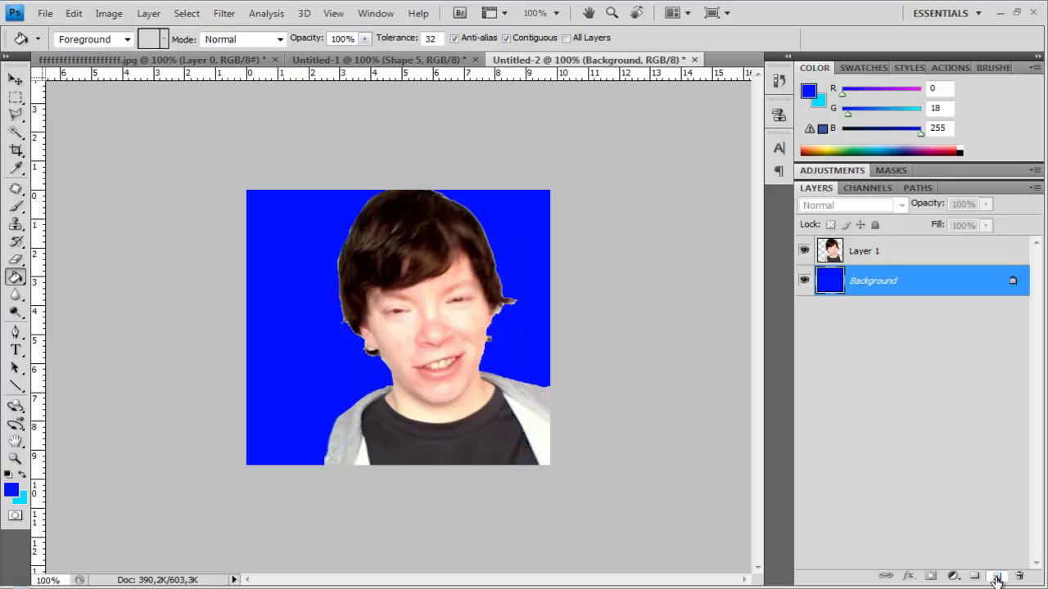
left_click(11, 489)
key("Escape")
left_click(15, 332)
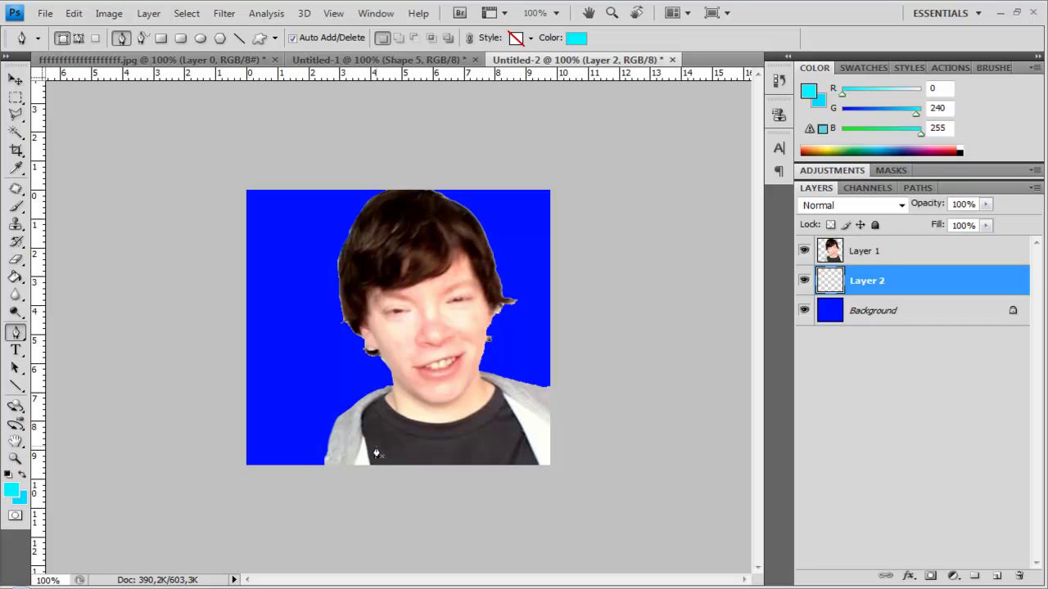
- Draw two cyan ray wedges fanning out from near the bottom middle
left_click(410, 452)
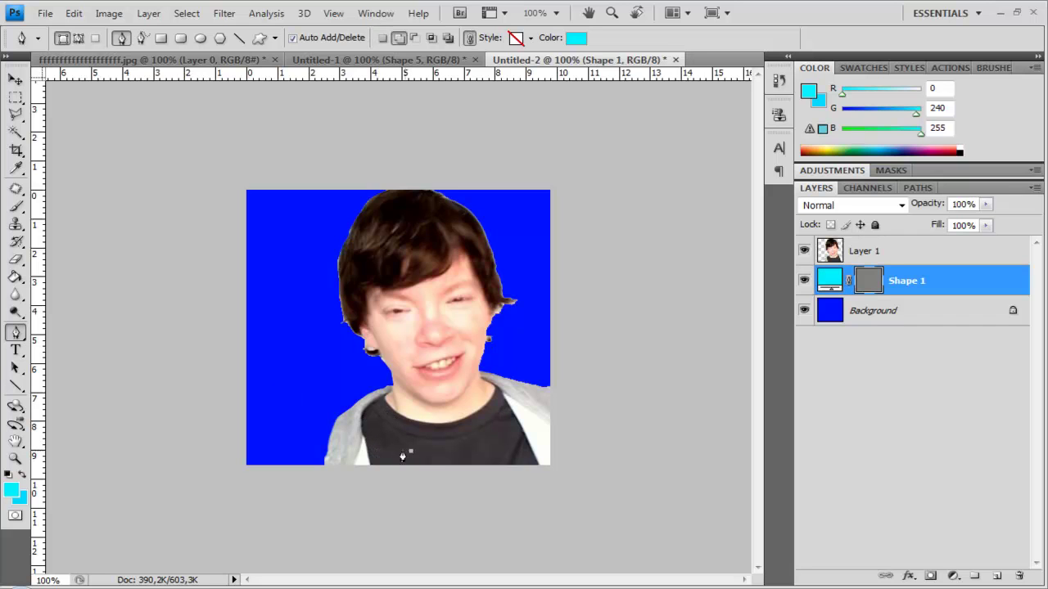
left_click(170, 431)
left_click(179, 365)
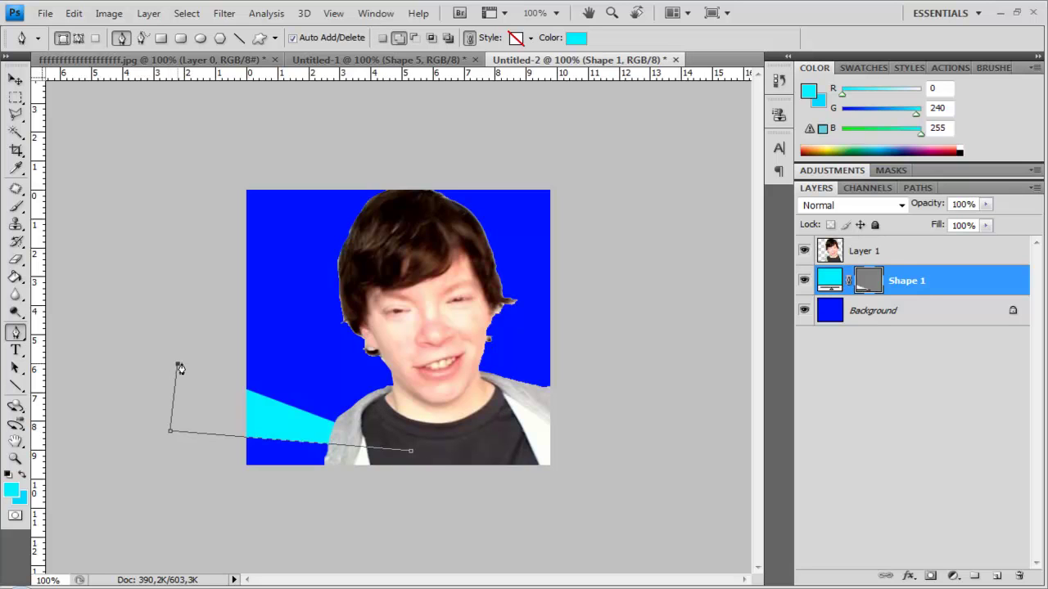
left_click(413, 428)
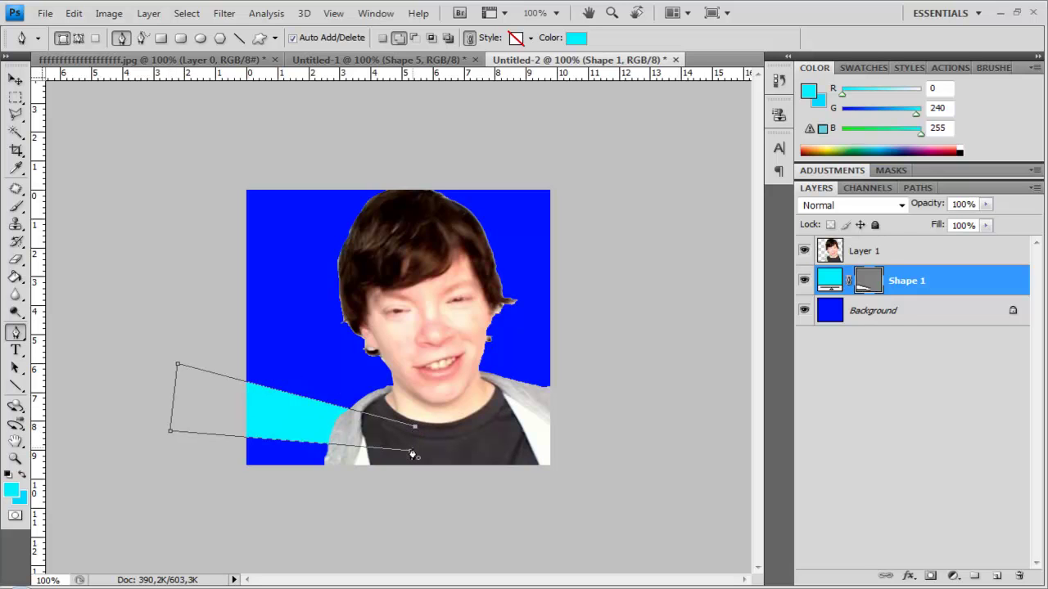
left_click(412, 454)
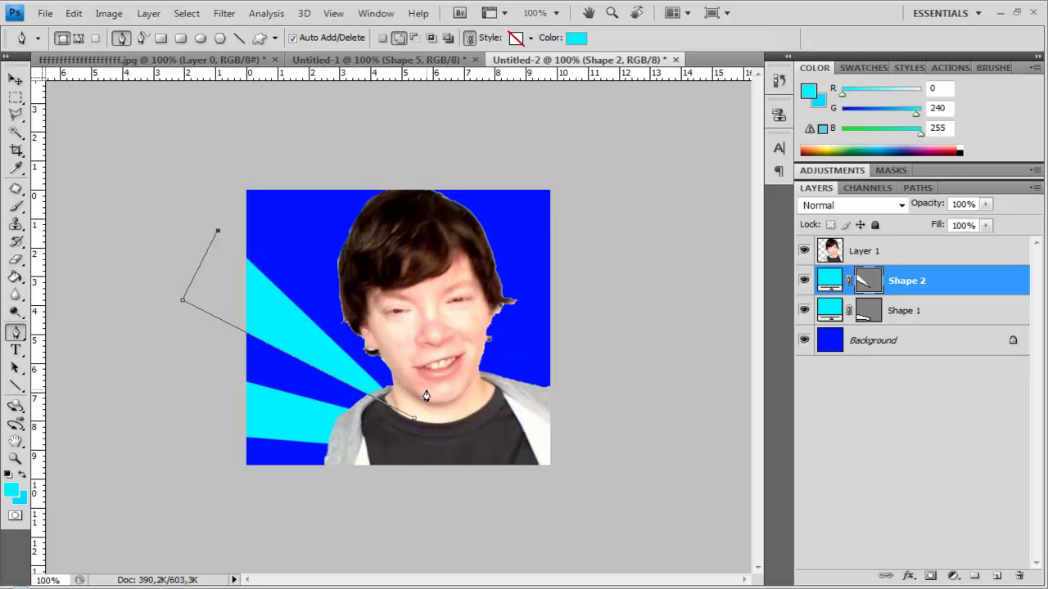
left_click(426, 390)
left_click(415, 422)
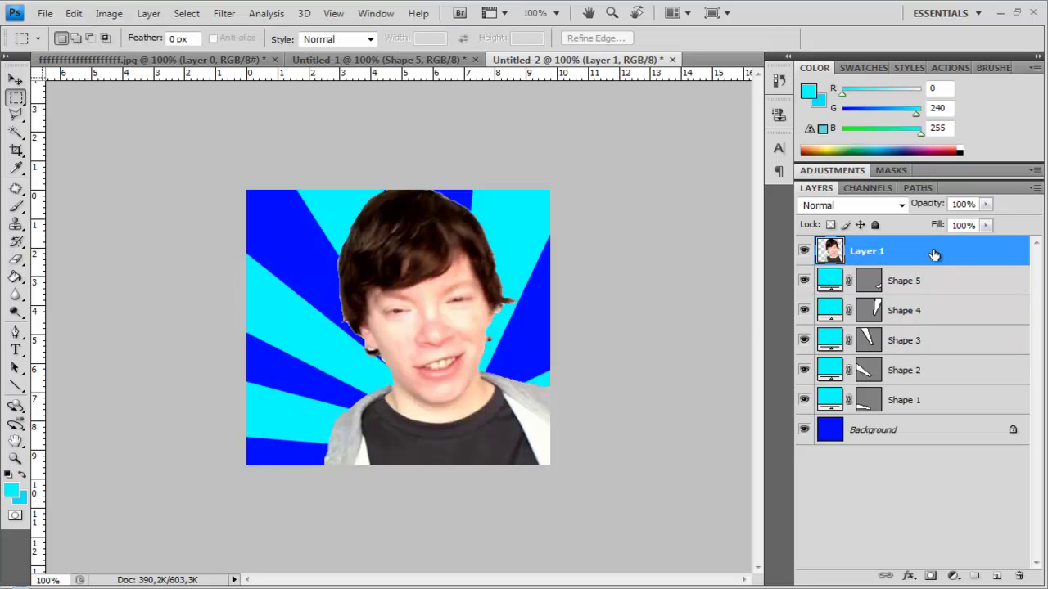
- Give Layer 1 a 6 px white (ffffff) Stroke layer style
double_click(934, 255)
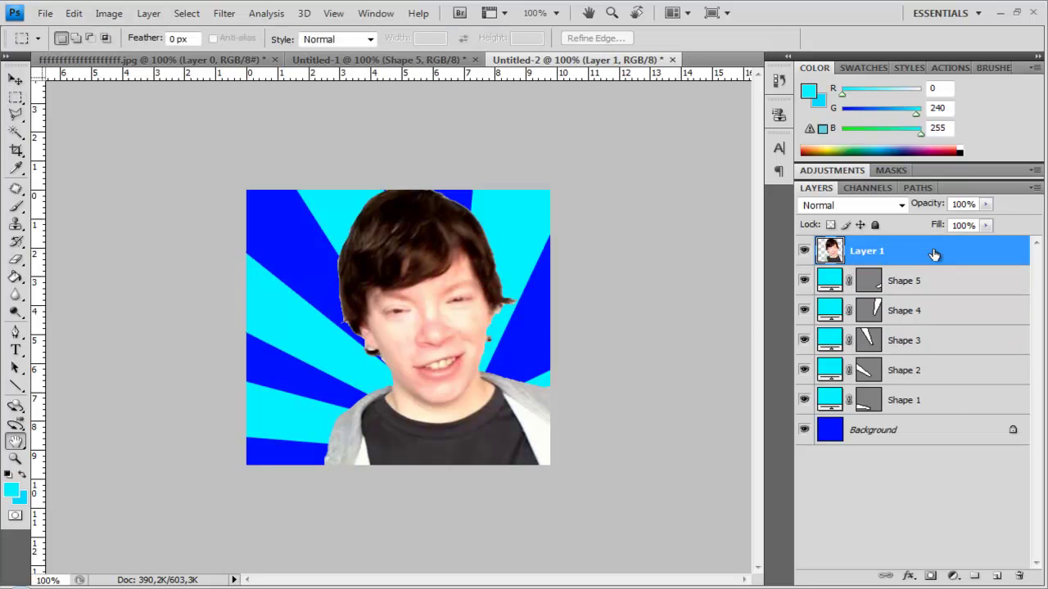
left_click_drag(694, 313, 785, 150)
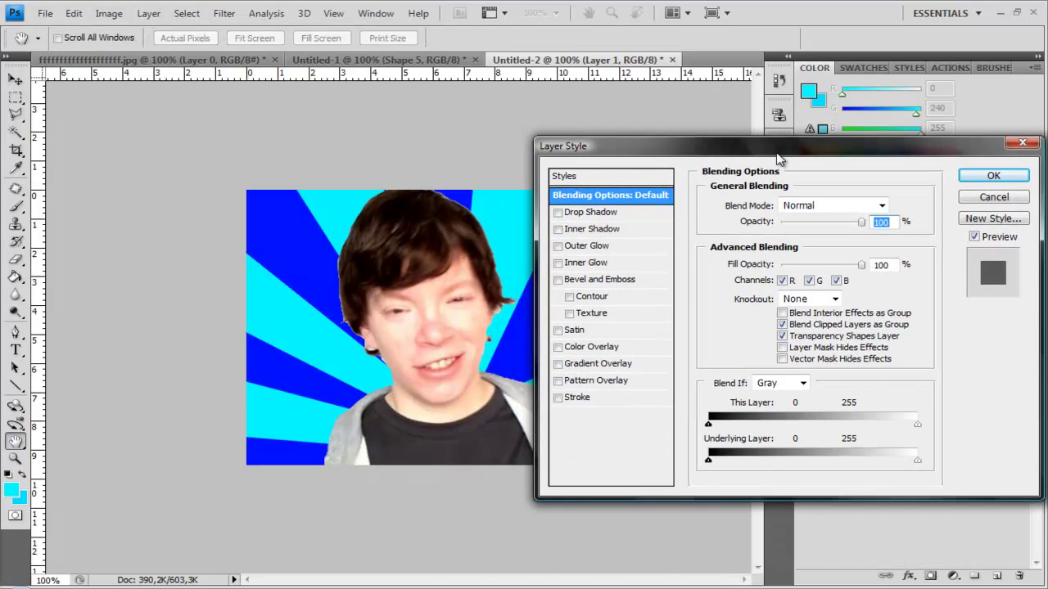
left_click(558, 398)
left_click(578, 399)
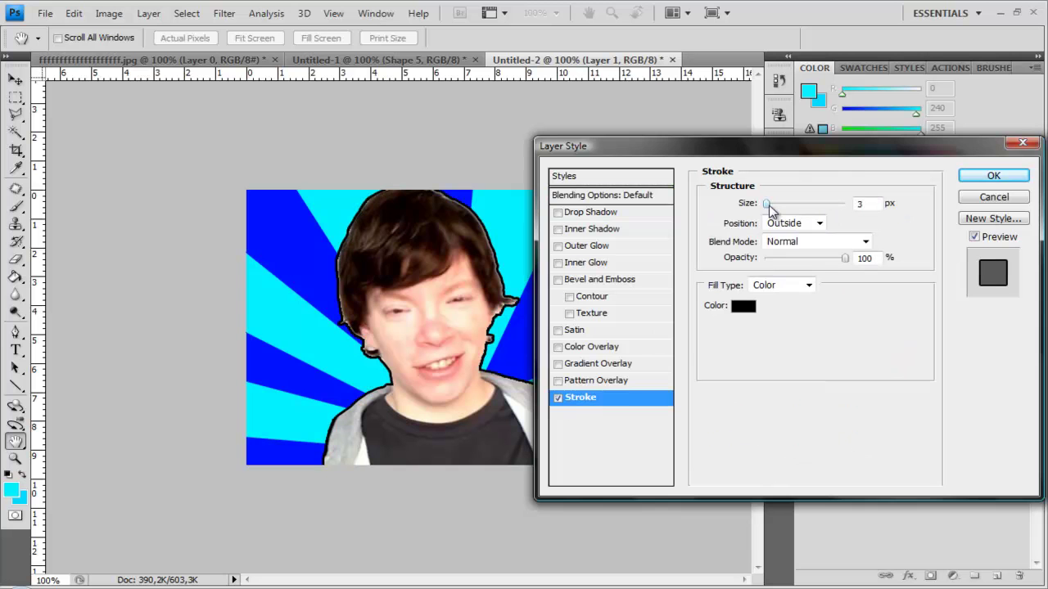
left_click_drag(768, 205, 771, 206)
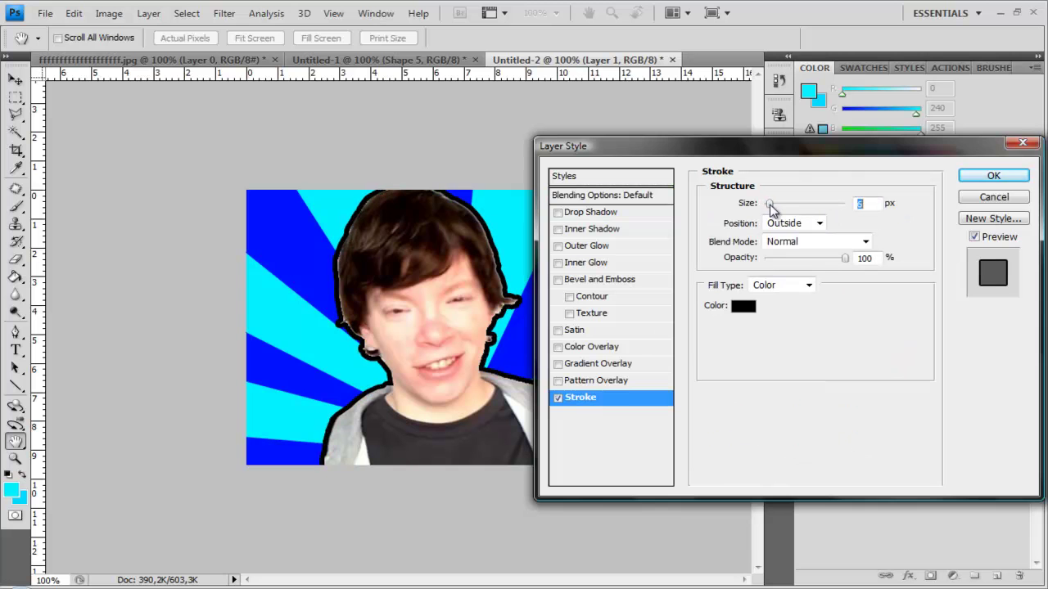
left_click(742, 306)
left_click_drag(627, 288, 578, 199)
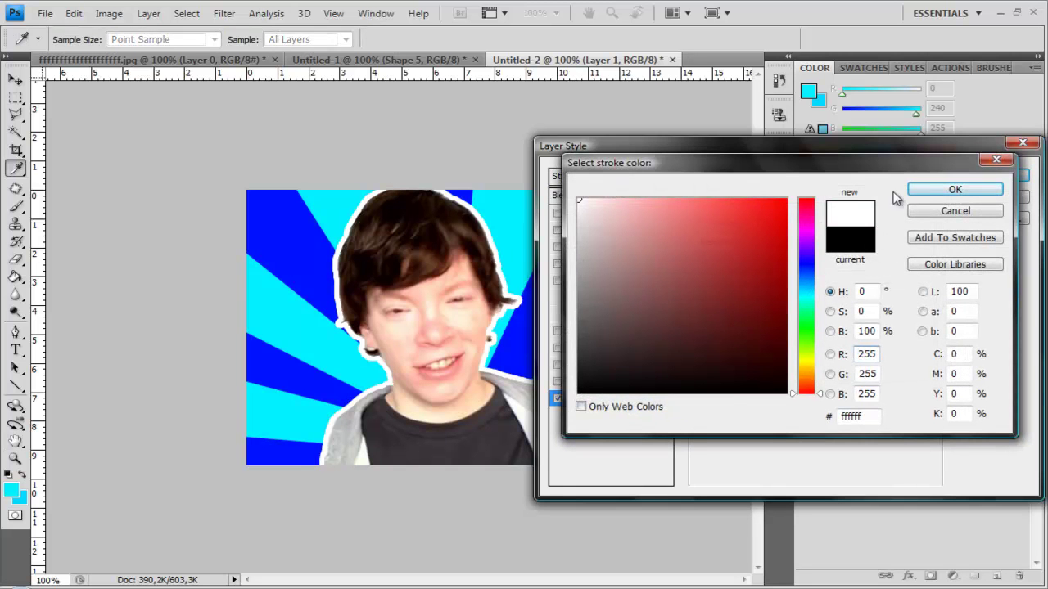
left_click(938, 193)
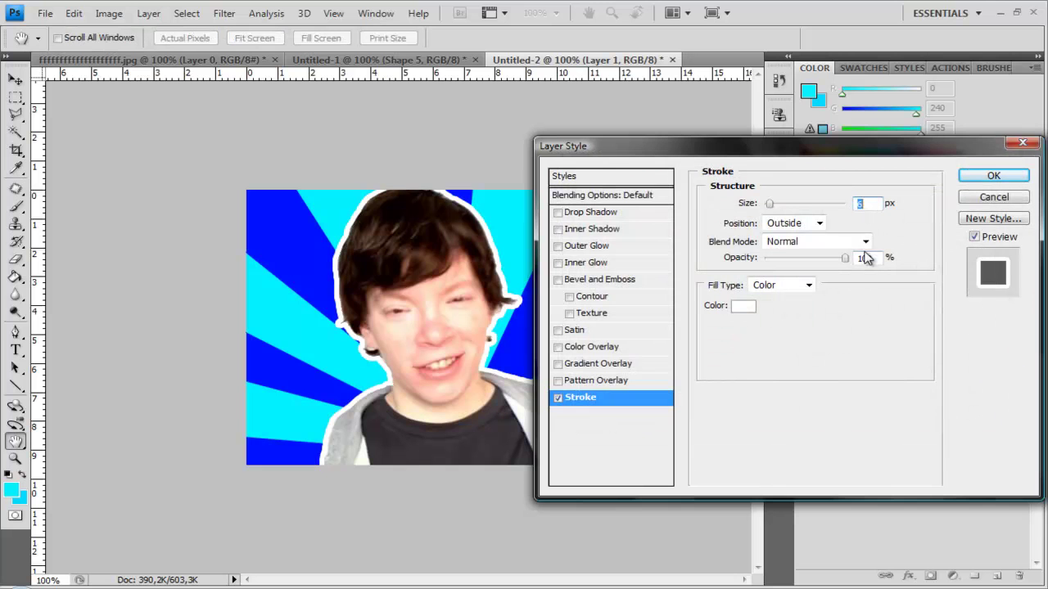
left_click(988, 180)
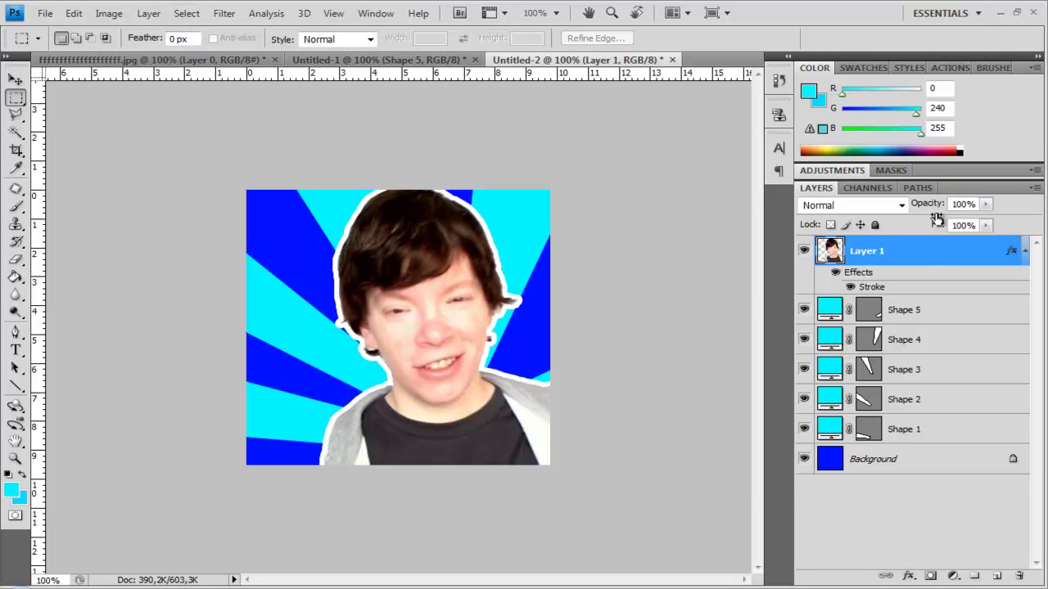
- Enable Gradient Overlay on Layer 1, discarding a trial red Colour Overlay
double_click(992, 262)
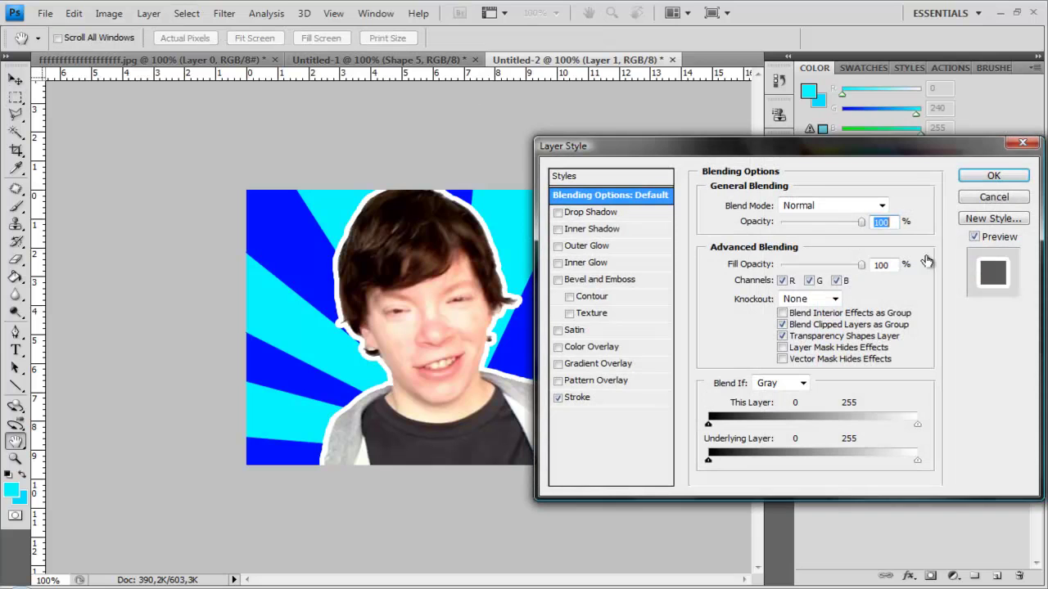
left_click(557, 349)
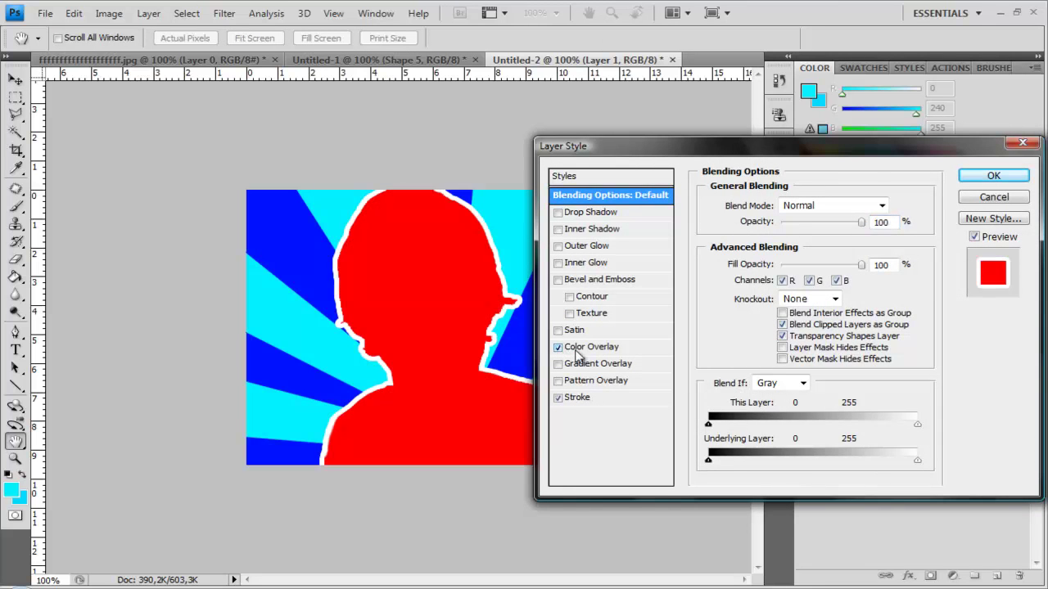
left_click(589, 351)
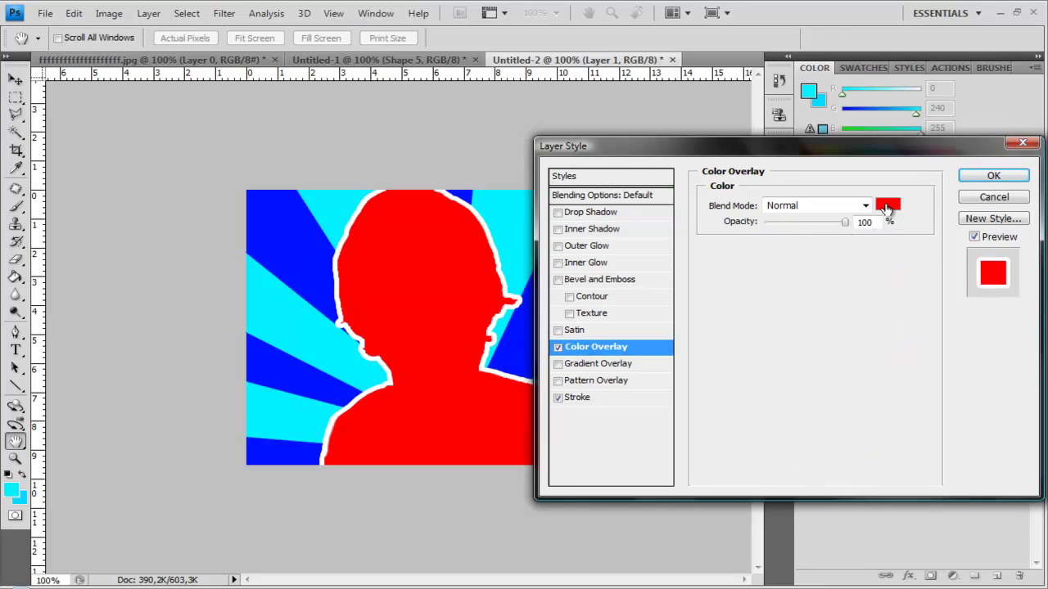
left_click(557, 348)
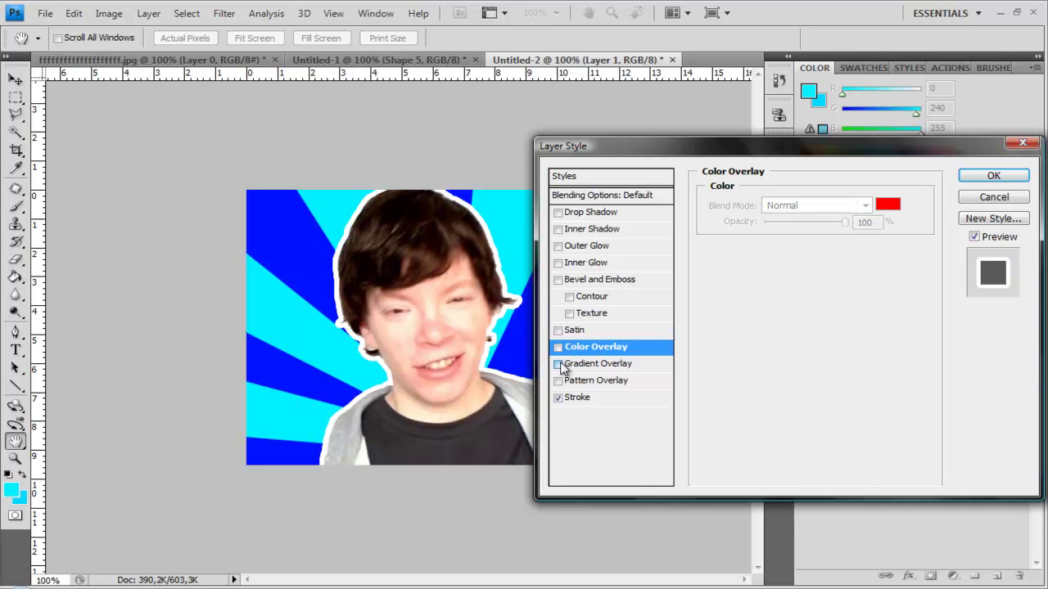
left_click(559, 364)
left_click(612, 363)
- Edit the gradient to run from bright blue 0c00ff to cyan
left_click(798, 249)
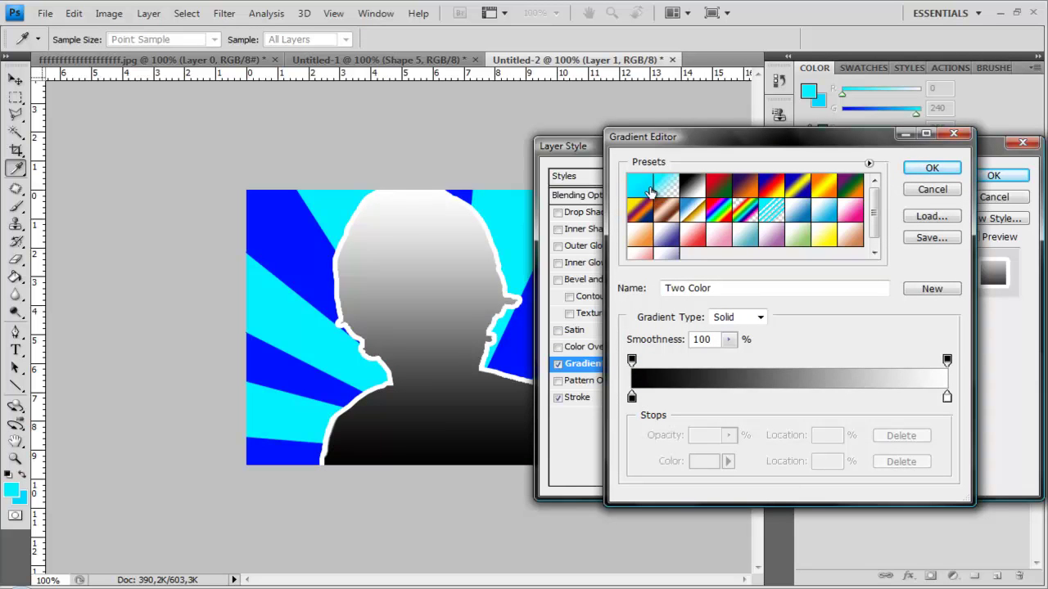
left_click(635, 189)
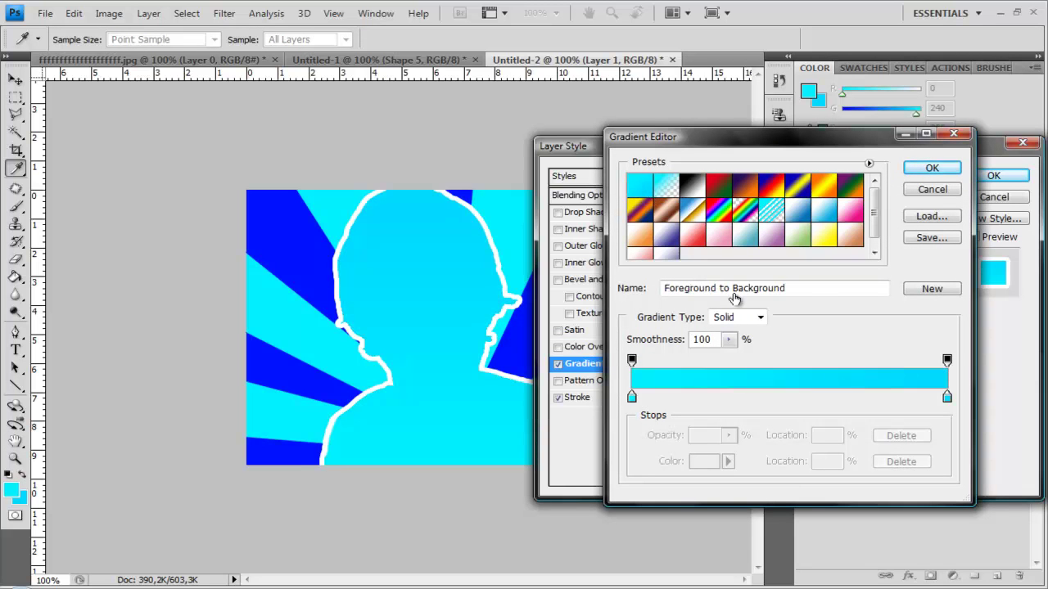
left_click(632, 397)
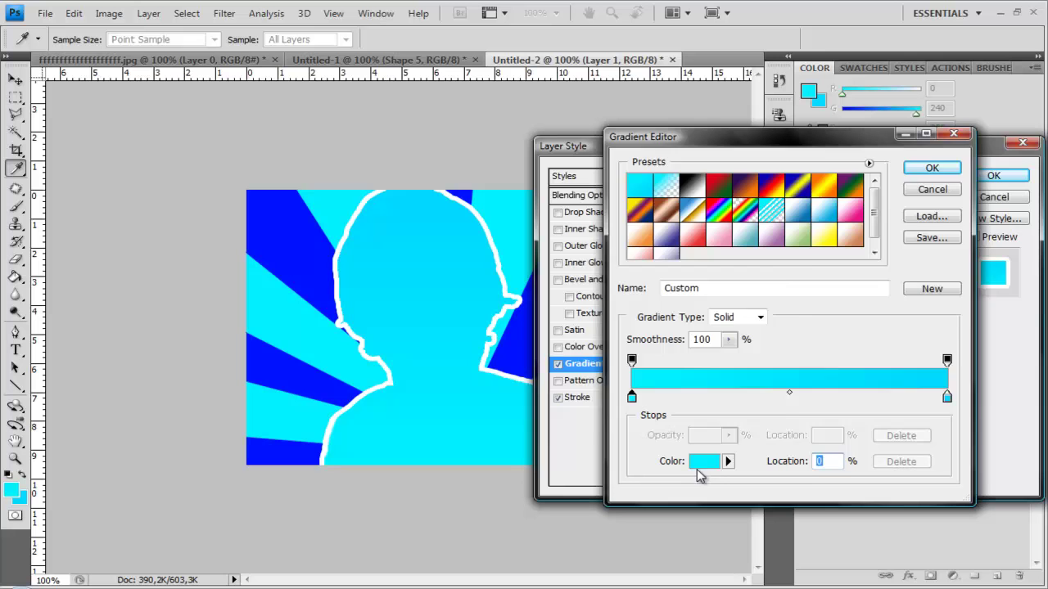
left_click(701, 465)
left_click_drag(698, 369, 806, 264)
left_click(806, 266)
left_click(784, 199)
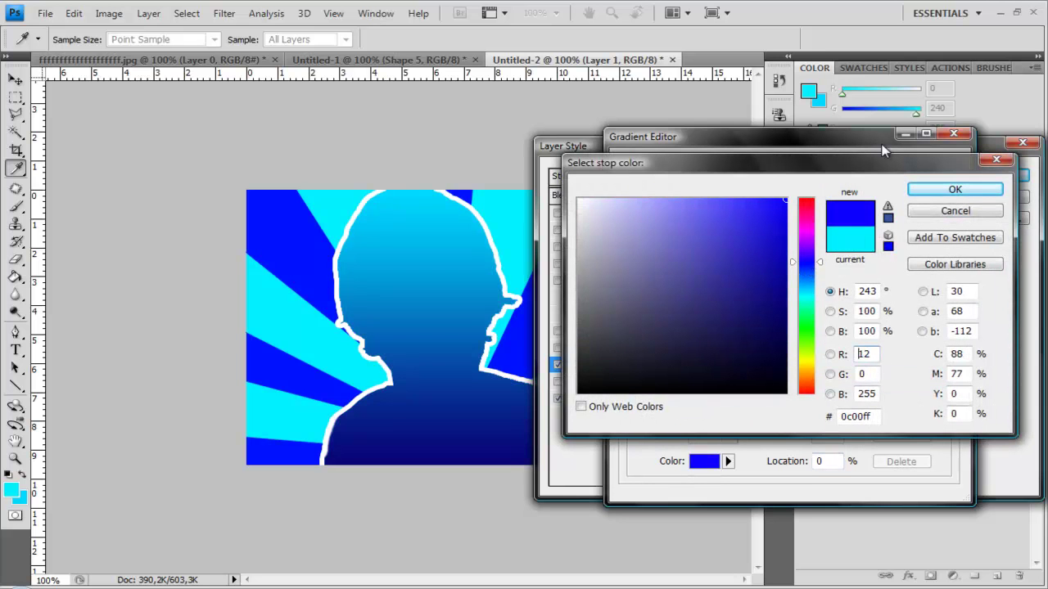
left_click(954, 190)
left_click(931, 169)
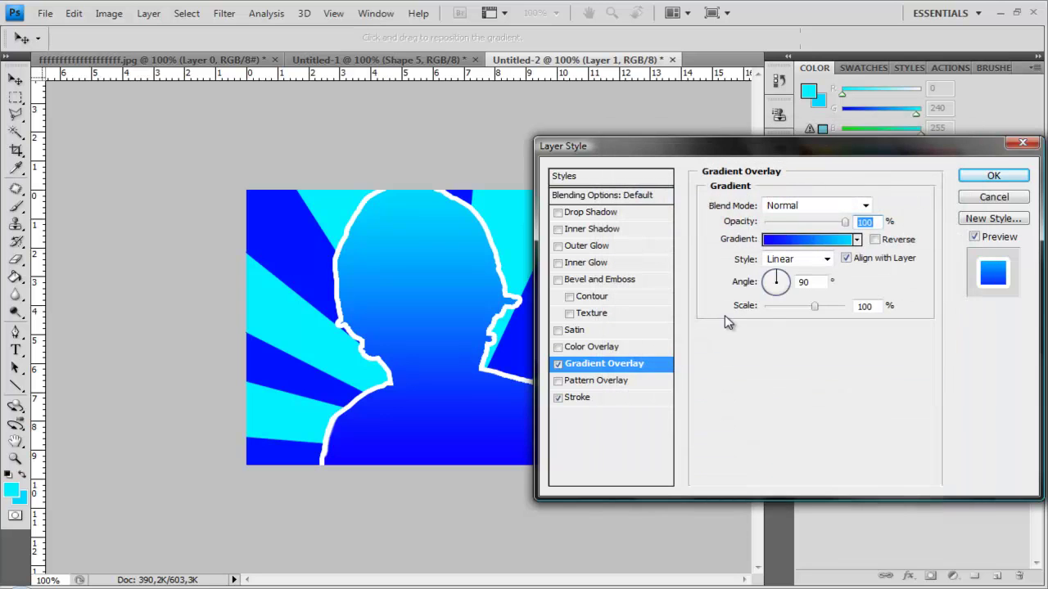
- Set the gradient overlay angle to 56° with Multiply blend mode
left_click_drag(773, 285, 781, 274)
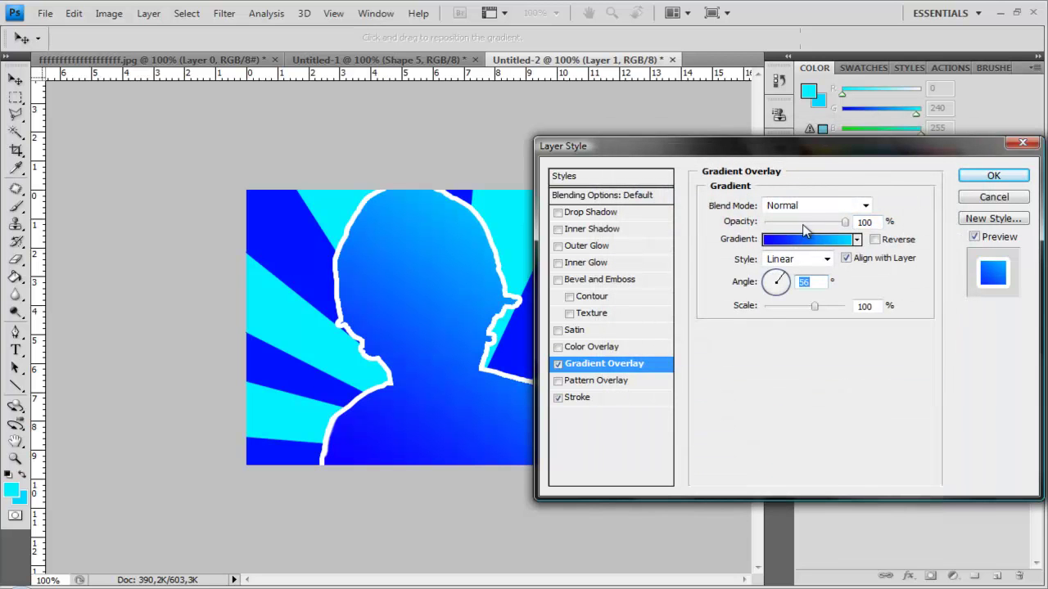
left_click(865, 206)
left_click(782, 270)
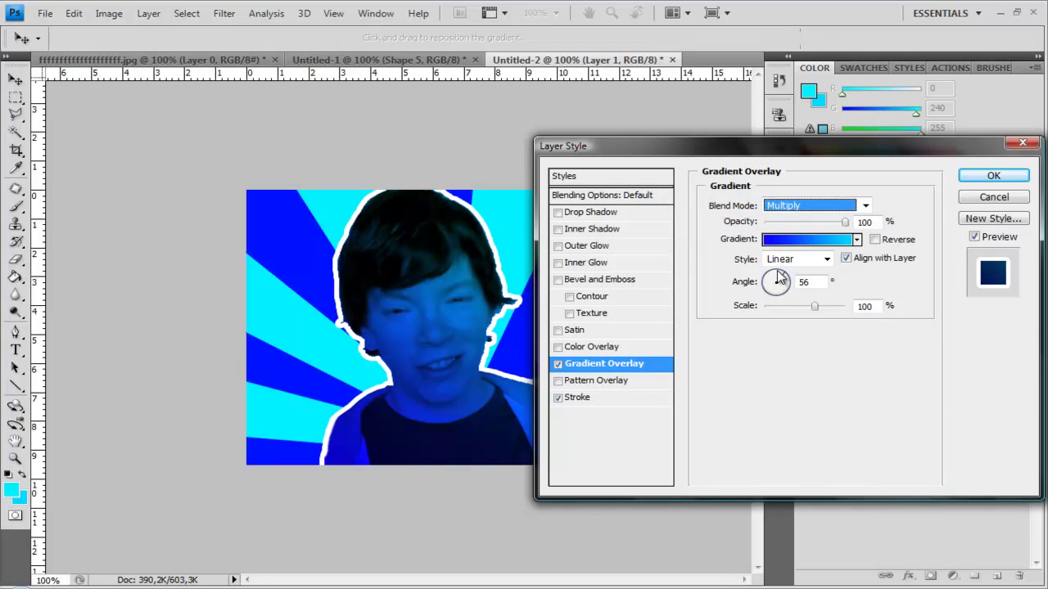
- Apply Image > Adjustments > Threshold at level 181 to Layer 1
left_click(991, 175)
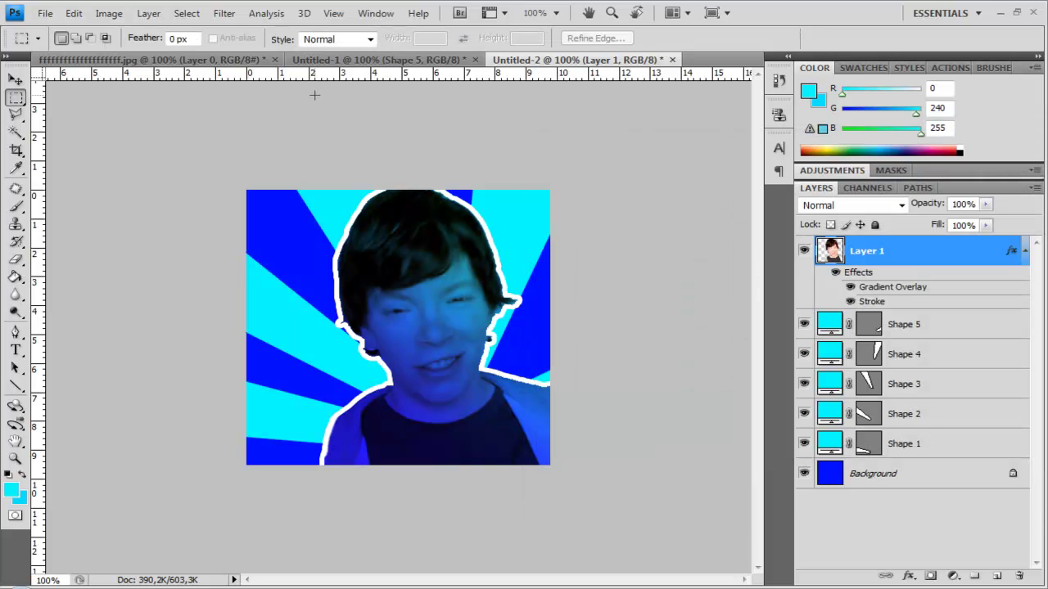
left_click(109, 13)
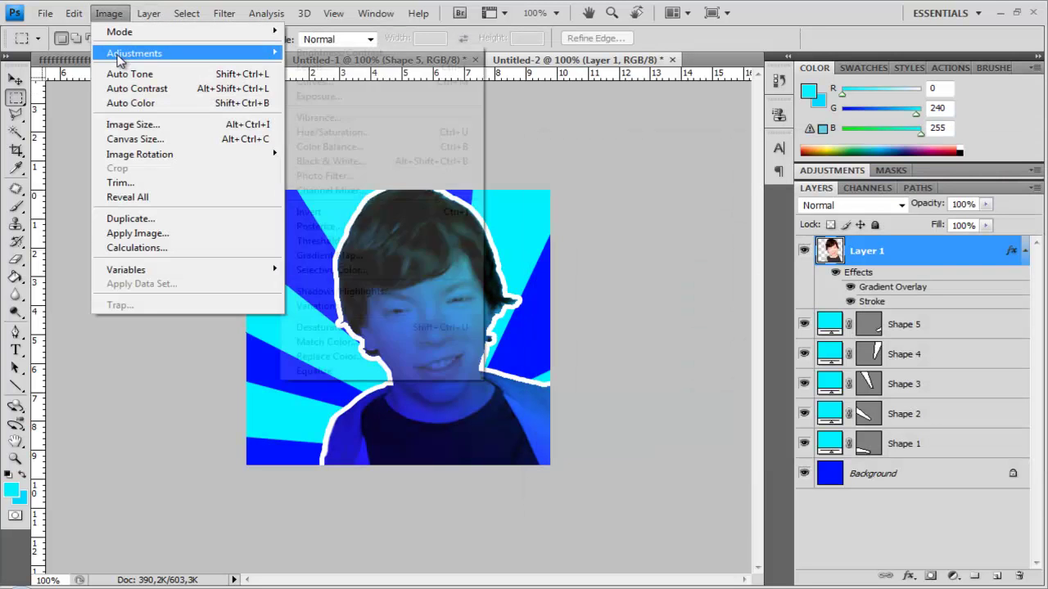
mouse_move(119, 54)
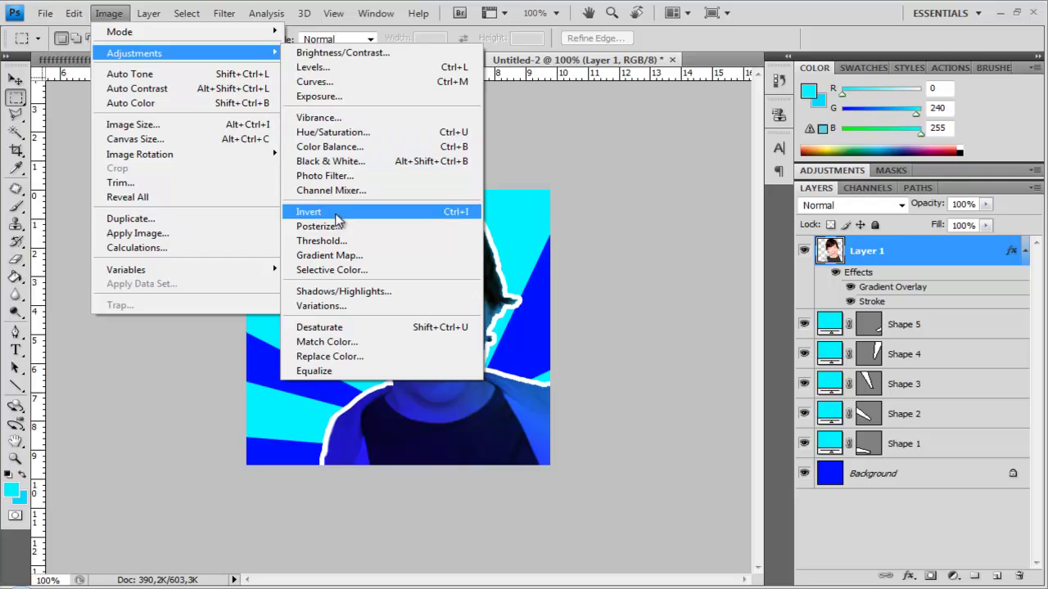
left_click(331, 240)
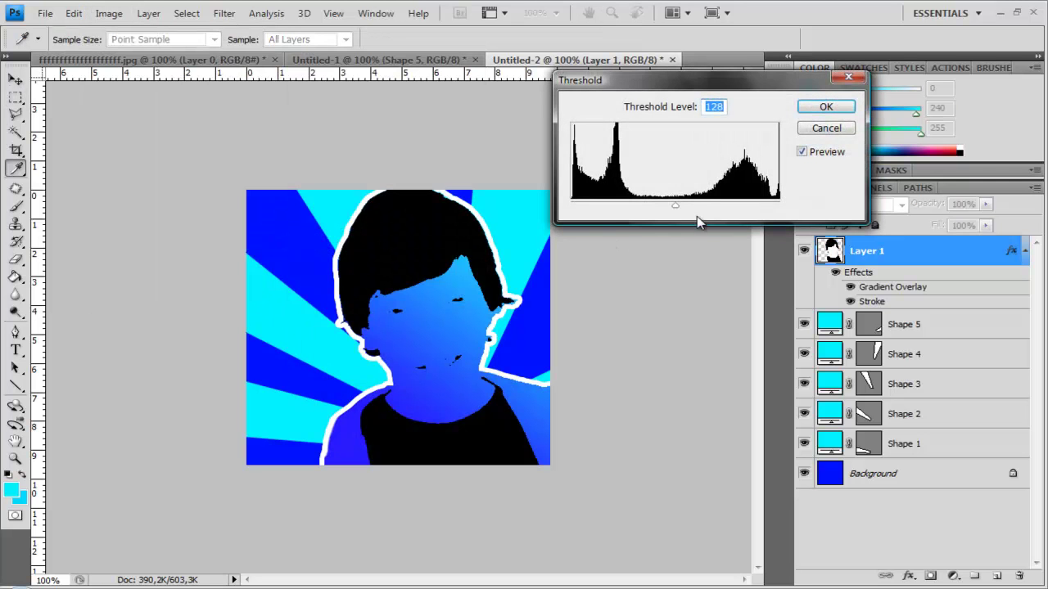
left_click_drag(678, 211, 720, 213)
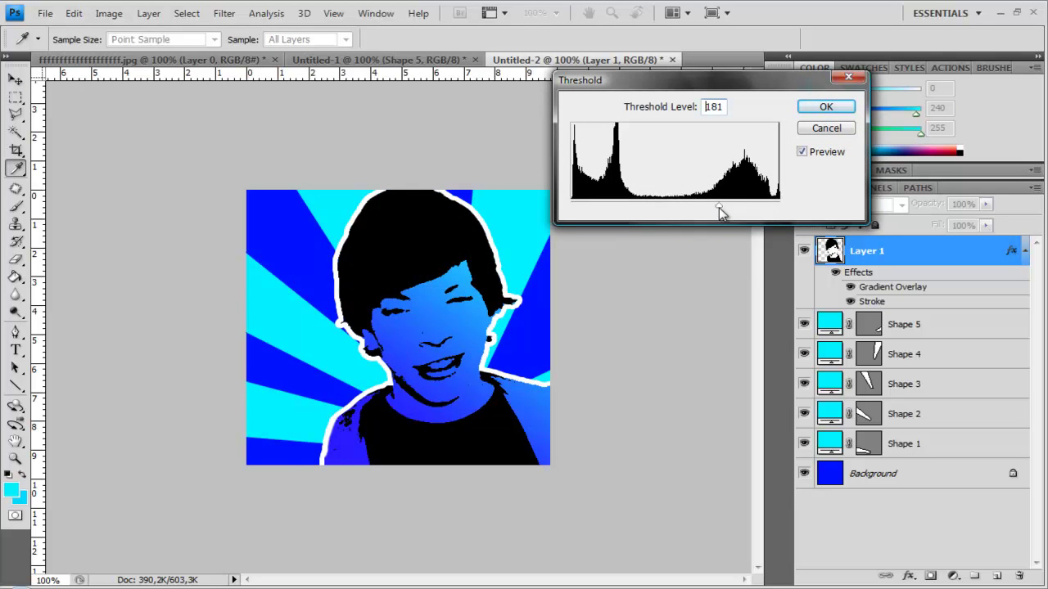
left_click(832, 108)
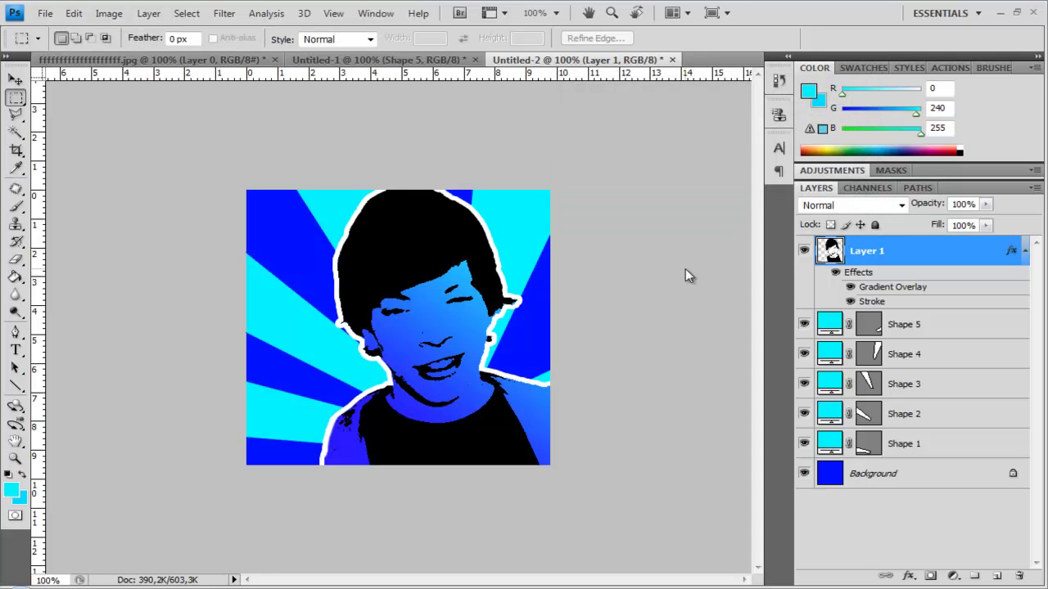